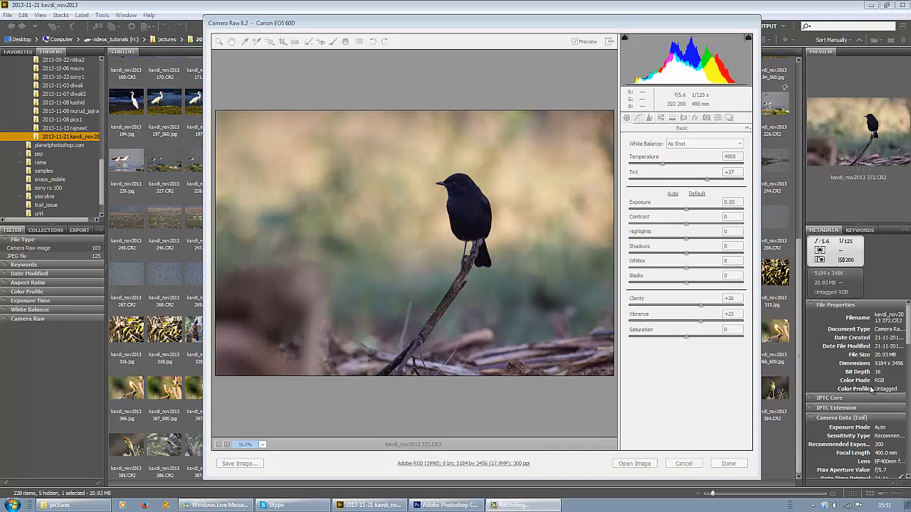
Step: Paint over the bird with the Adjustment Brush at exposure +0.65, contrast +40, highlights -64, shadows +100, clarity +30, saturation +29 and sharpness +57
click(333, 41)
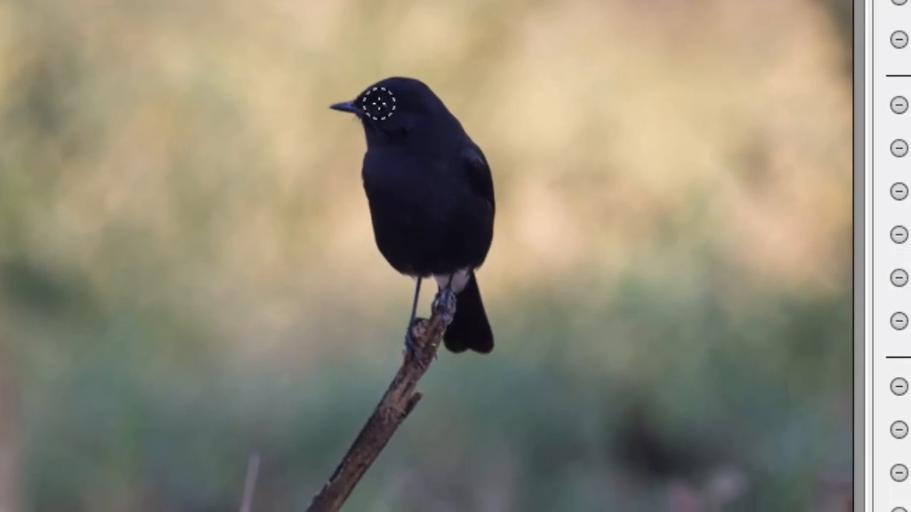
mouse_move(379, 103)
mouse_down()
mouse_move(418, 106)
mouse_move(423, 121)
mouse_move(417, 110)
mouse_move(407, 136)
mouse_move(396, 129)
mouse_move(391, 153)
mouse_move(382, 127)
mouse_move(396, 97)
mouse_move(386, 100)
mouse_move(421, 112)
mouse_move(442, 163)
mouse_move(439, 144)
mouse_move(450, 168)
mouse_move(450, 160)
mouse_move(469, 180)
mouse_move(469, 172)
mouse_move(450, 193)
mouse_move(425, 170)
mouse_move(413, 192)
mouse_move(403, 173)
mouse_move(400, 186)
mouse_move(394, 156)
mouse_move(396, 169)
mouse_move(382, 182)
mouse_move(378, 173)
mouse_move(423, 160)
mouse_move(466, 170)
mouse_move(462, 236)
mouse_move(428, 240)
mouse_move(435, 219)
mouse_move(416, 228)
mouse_move(387, 190)
mouse_move(406, 256)
mouse_move(464, 251)
mouse_move(443, 132)
mouse_move(427, 116)
mouse_move(460, 158)
mouse_move(476, 204)
mouse_move(468, 171)
mouse_move(451, 274)
mouse_up()
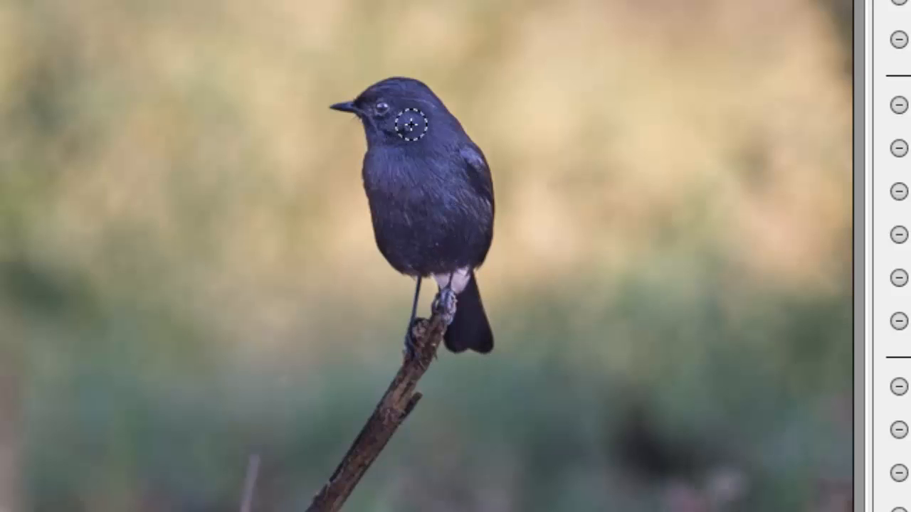
mouse_move(411, 125)
mouse_down()
mouse_move(400, 107)
mouse_move(378, 107)
mouse_move(407, 95)
mouse_move(430, 111)
mouse_move(471, 183)
mouse_move(470, 203)
mouse_move(472, 167)
mouse_move(471, 203)
mouse_move(451, 235)
mouse_move(420, 254)
mouse_up()
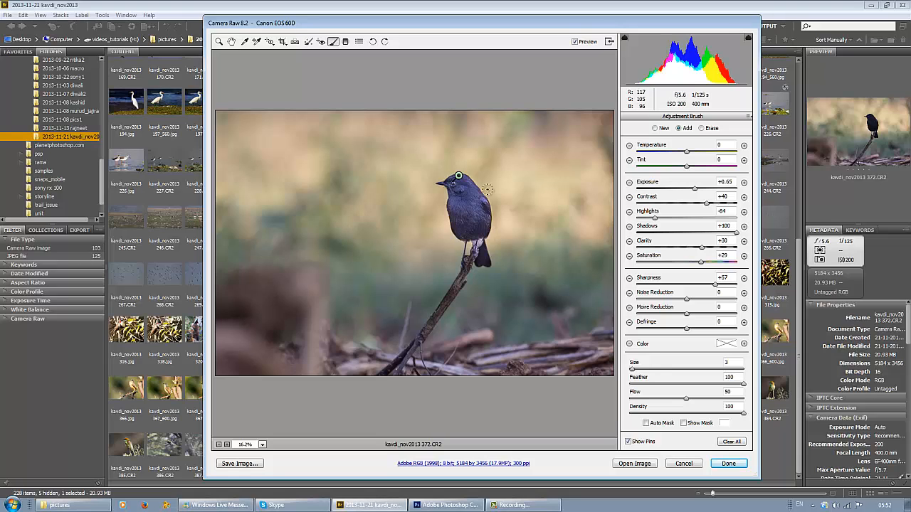
click(629, 443)
click(231, 41)
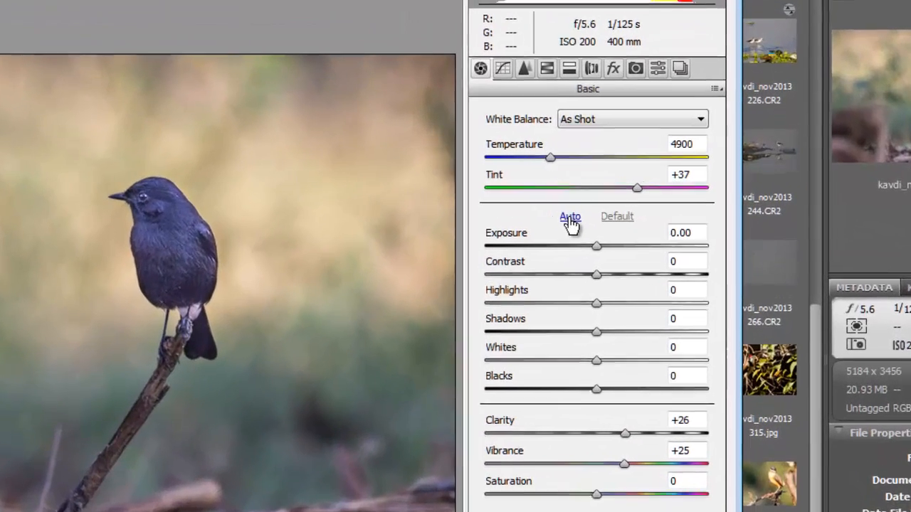
Step: Apply the automatic tone correction to the raw photo and open the image in Photoshop
click(570, 220)
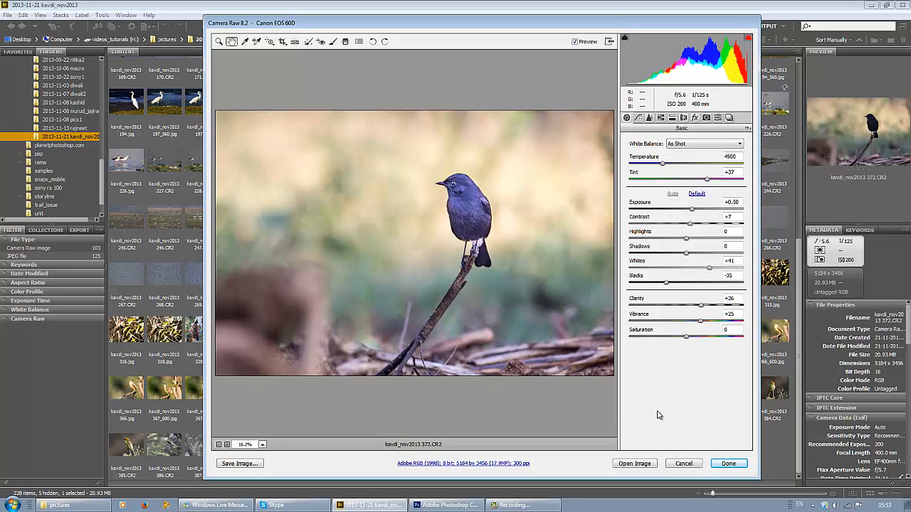
click(628, 464)
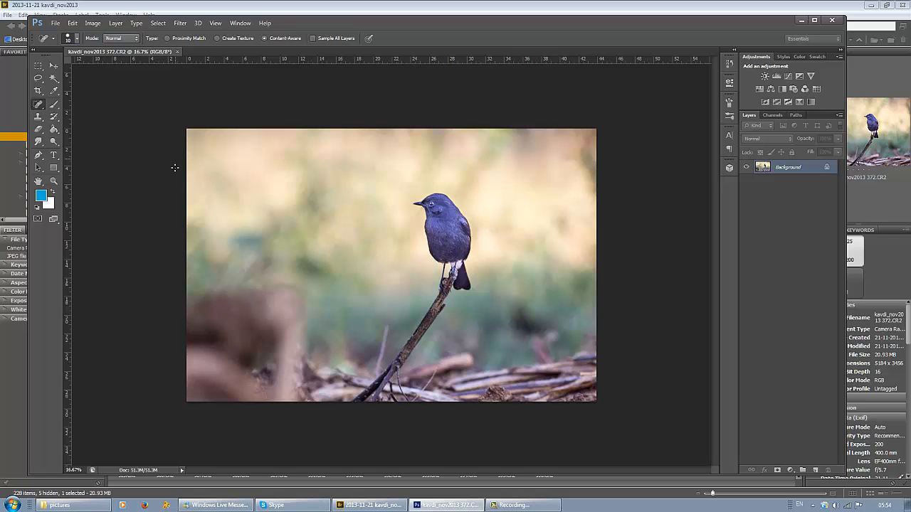
Step: Crop the photo tightly around the bird at its original ratio, to about 21.34 by 14.22 cm
click(38, 90)
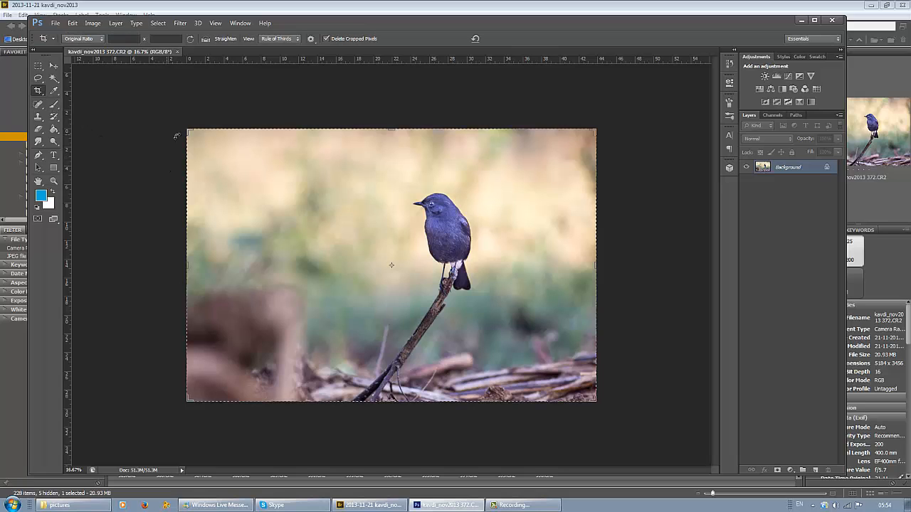
drag(186, 131, 218, 150)
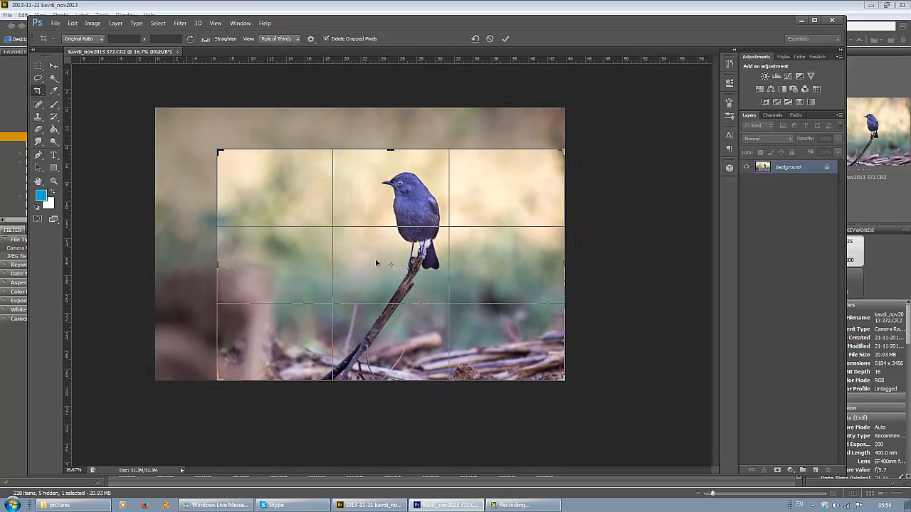
drag(216, 380, 251, 357)
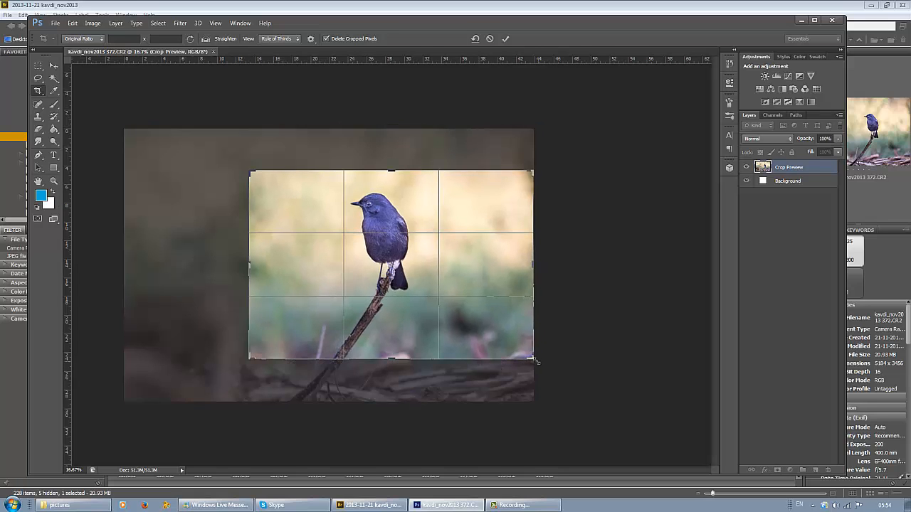
drag(534, 360, 477, 350)
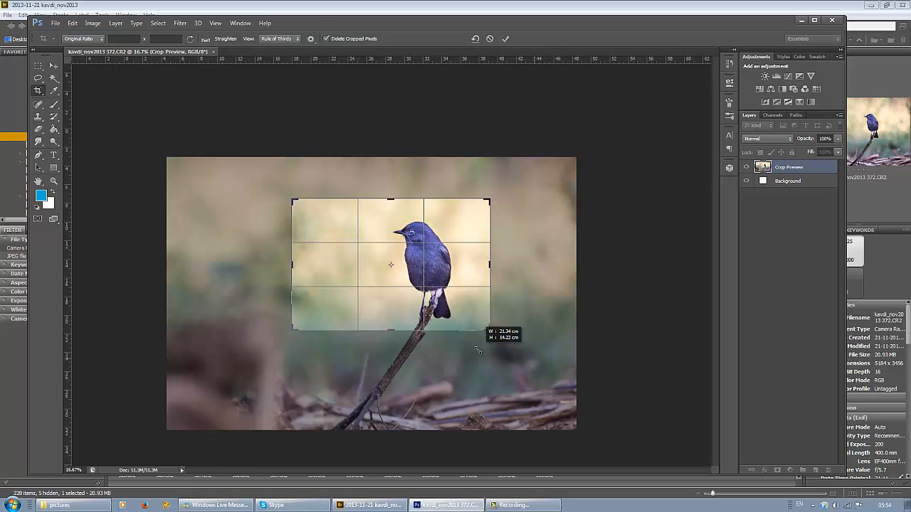
drag(477, 350, 474, 351)
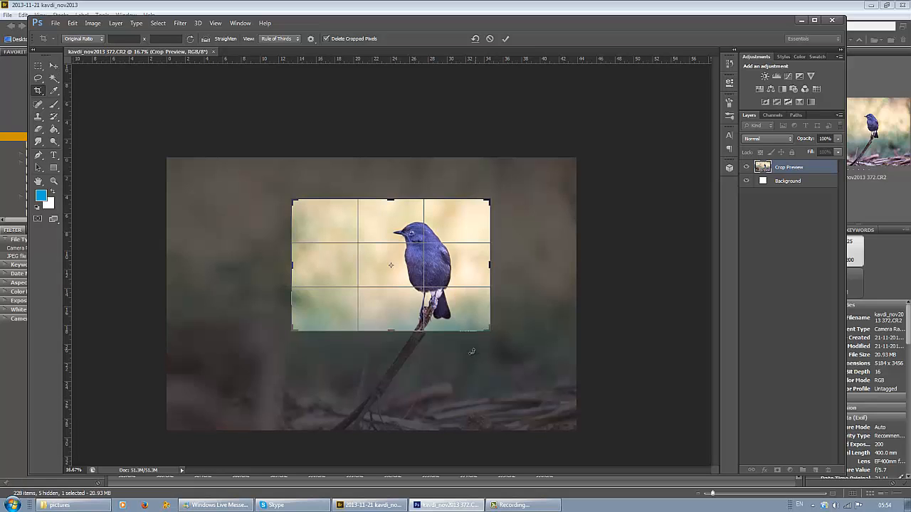
click(54, 67)
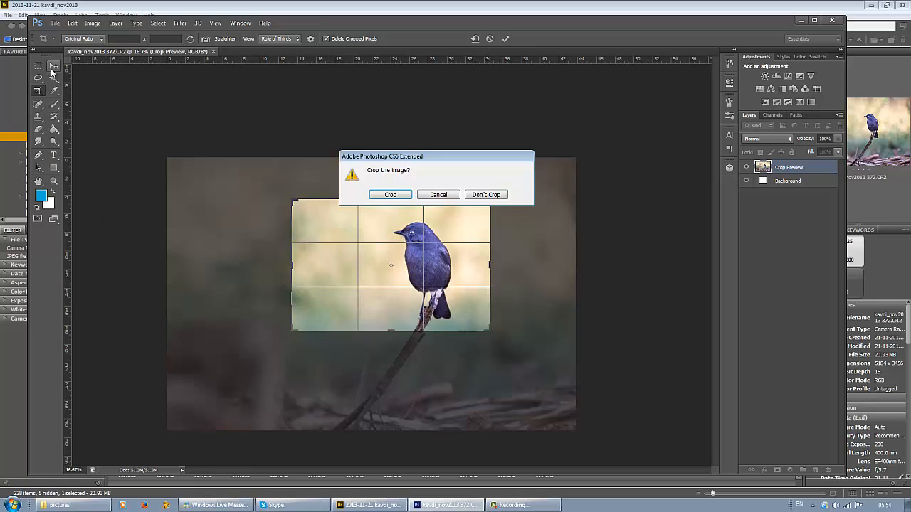
click(391, 196)
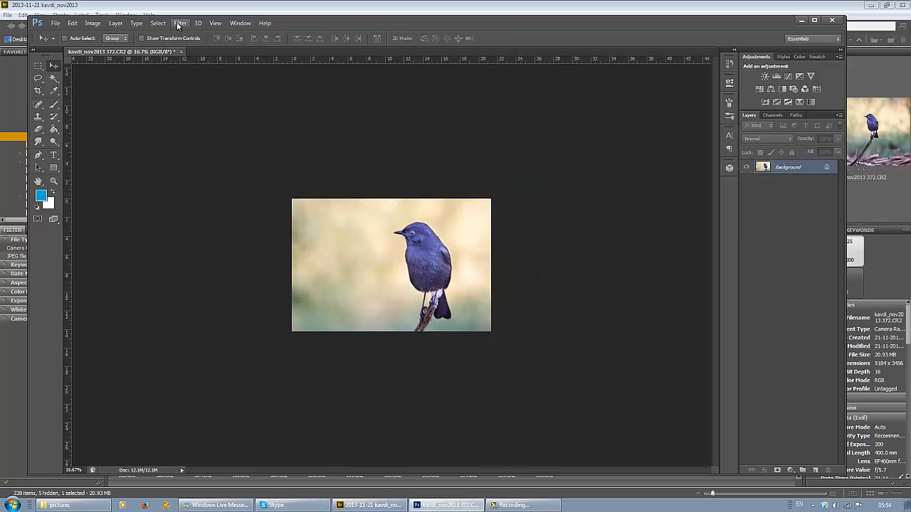
Step: Remove the light streak across the bird's head with the Spot Healing Brush at size 25
click(217, 26)
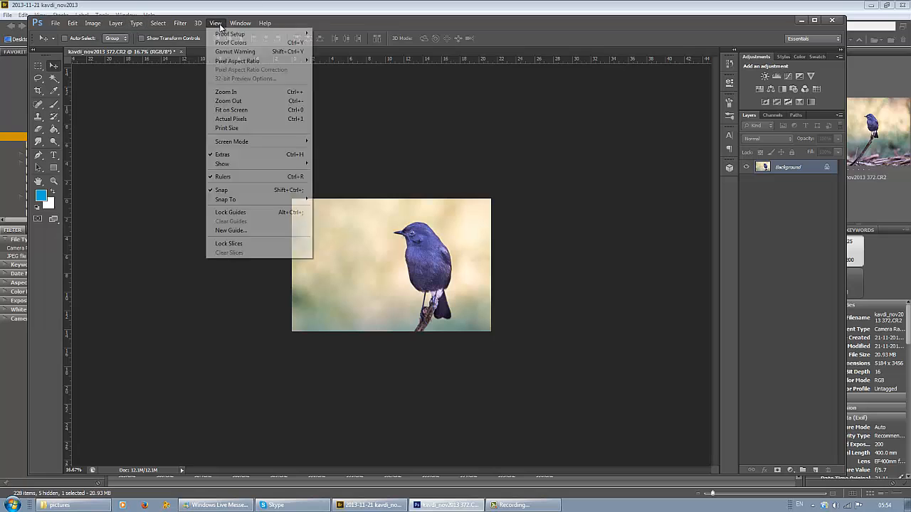
click(240, 110)
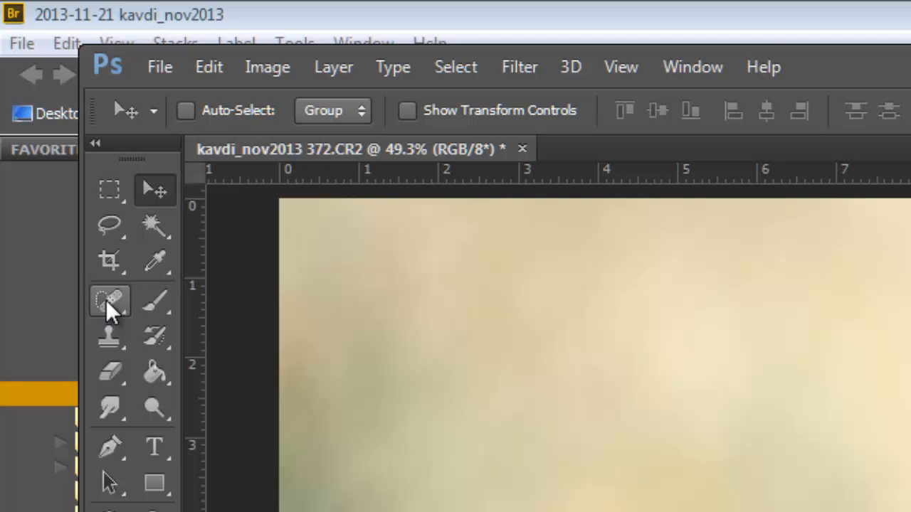
click(110, 306)
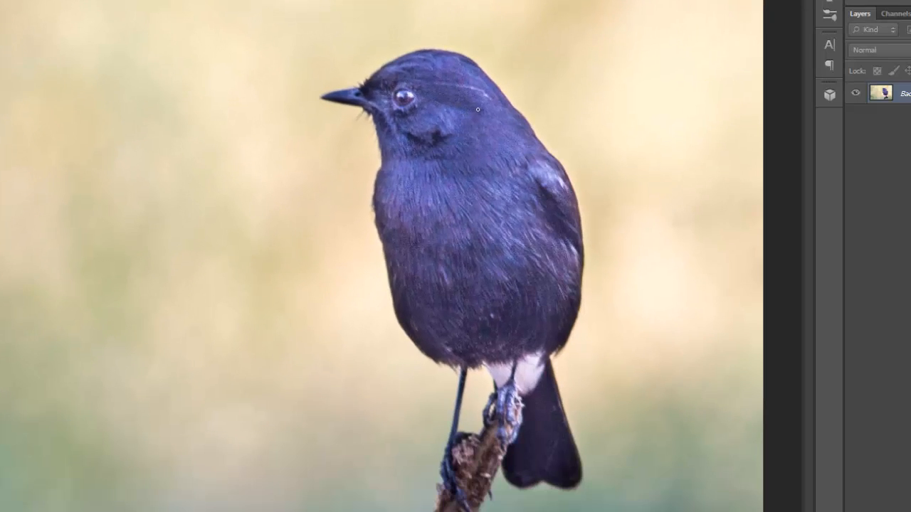
key(bracketright)
key(bracketright)
key(bracketright)
drag(488, 99, 438, 83)
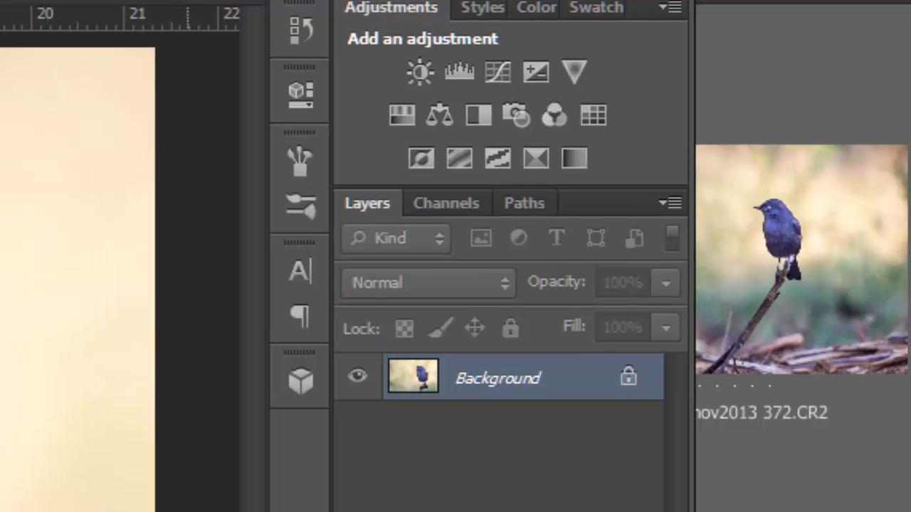
Step: Duplicate the Background layer and sharpen the copy with Unsharp Mask at amount 147%, radius 5.0 pixels and threshold 10
key(ctrl+j)
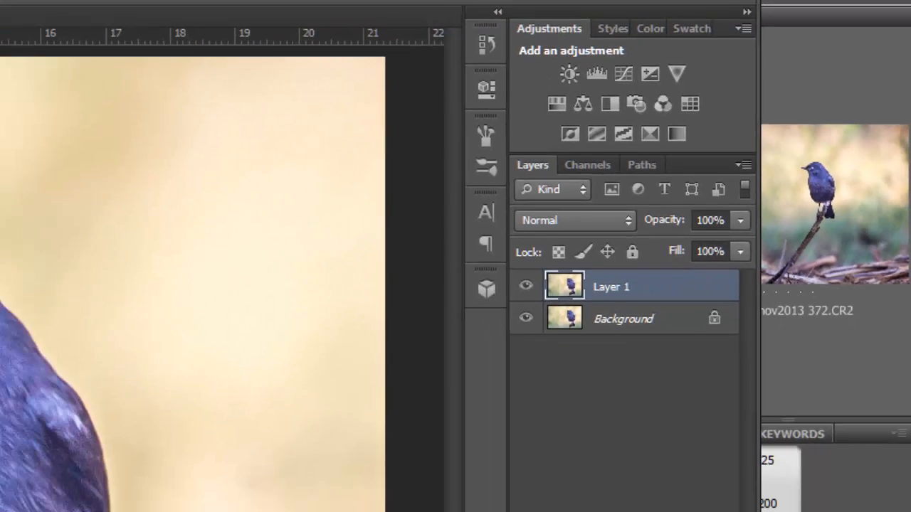
click(65, 13)
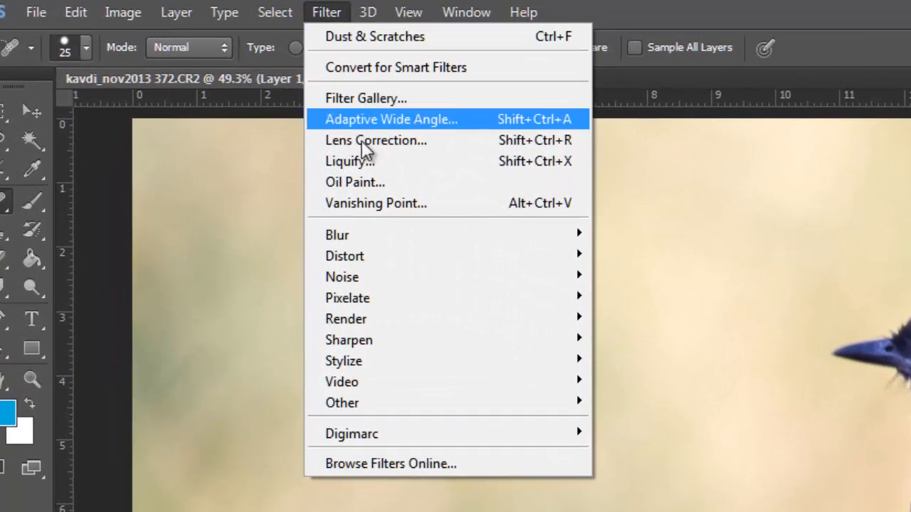
mouse_move(346, 342)
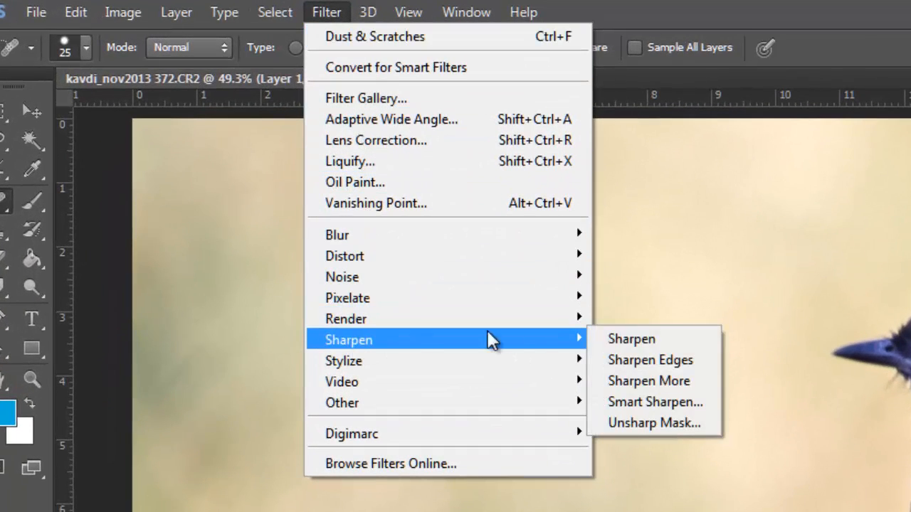
click(654, 423)
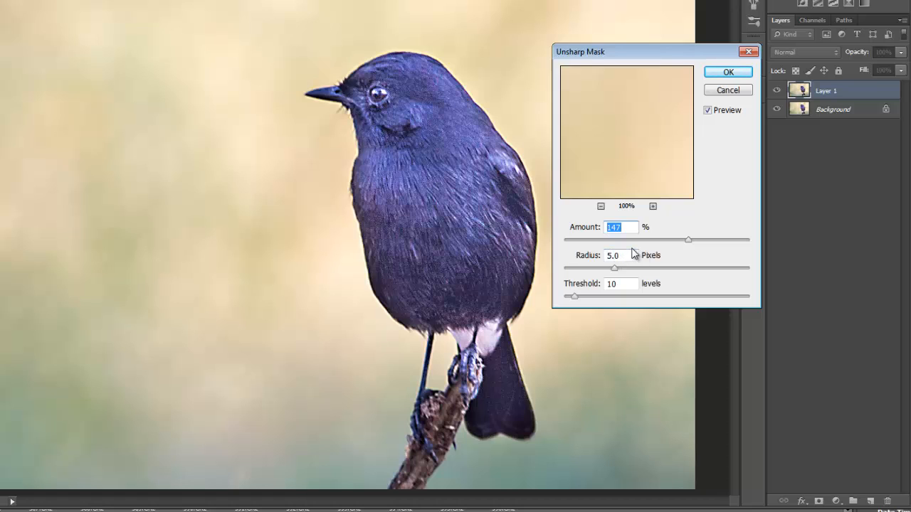
click(722, 74)
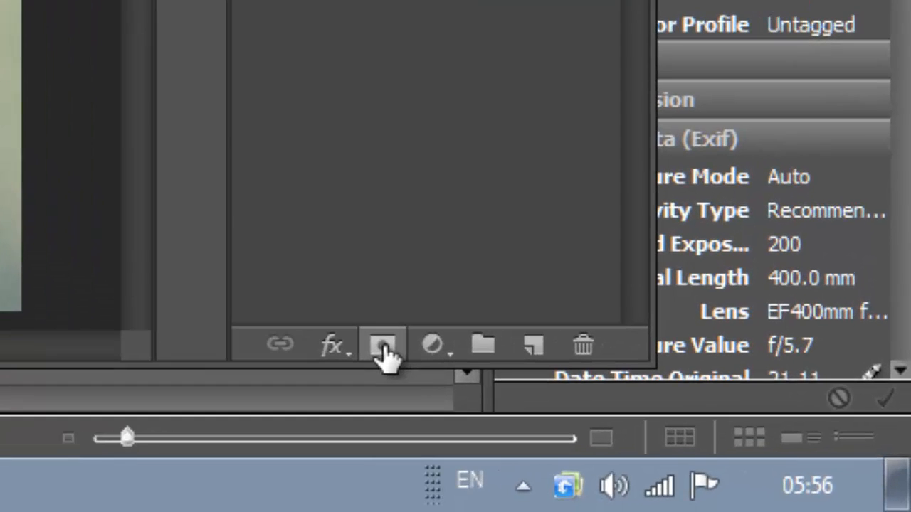
Step: Add a layer mask to the sharpened layer and invert it to black
click(383, 346)
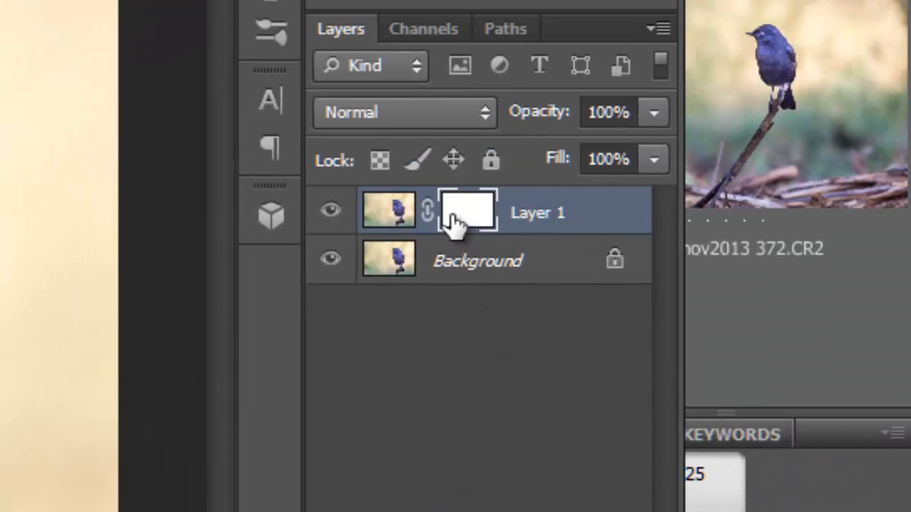
drag(454, 223, 456, 222)
key(ctrl+i)
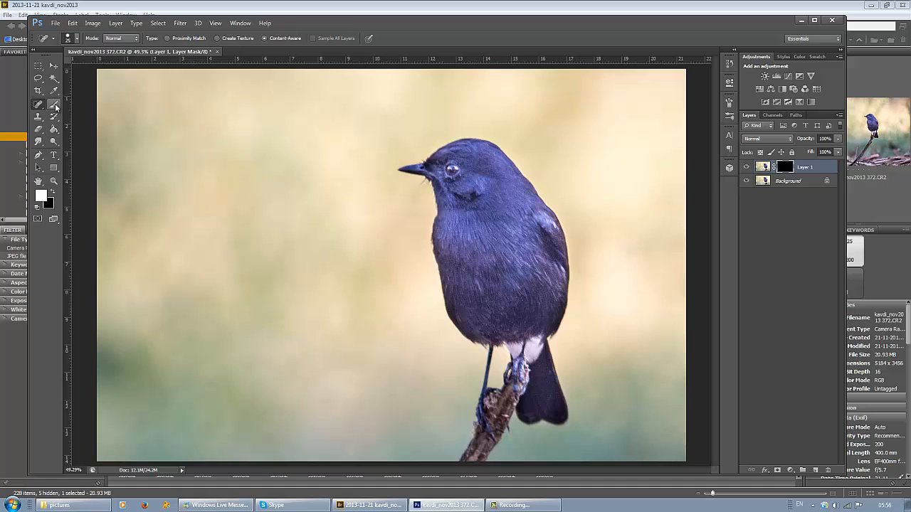
Step: Paint white on the mask over the bird, its legs and the perch with an 80-pixel brush at 100% opacity
click(55, 106)
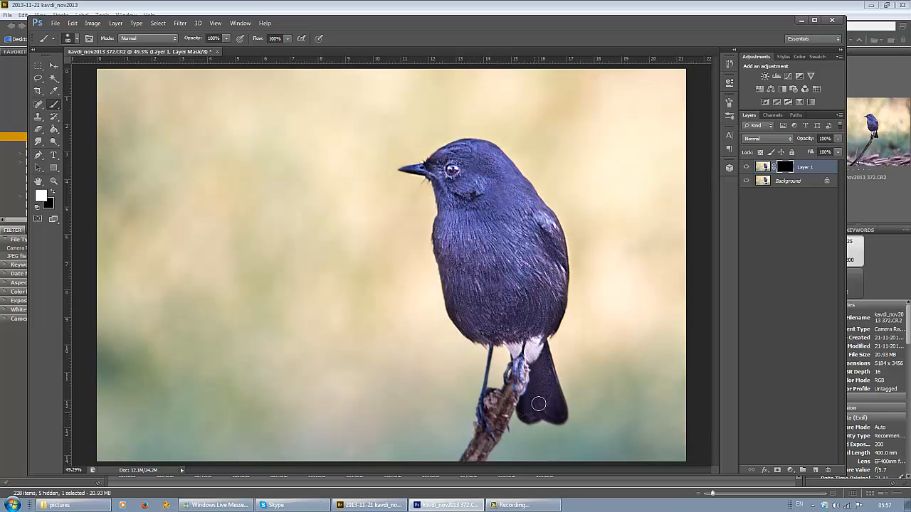
drag(558, 415, 547, 413)
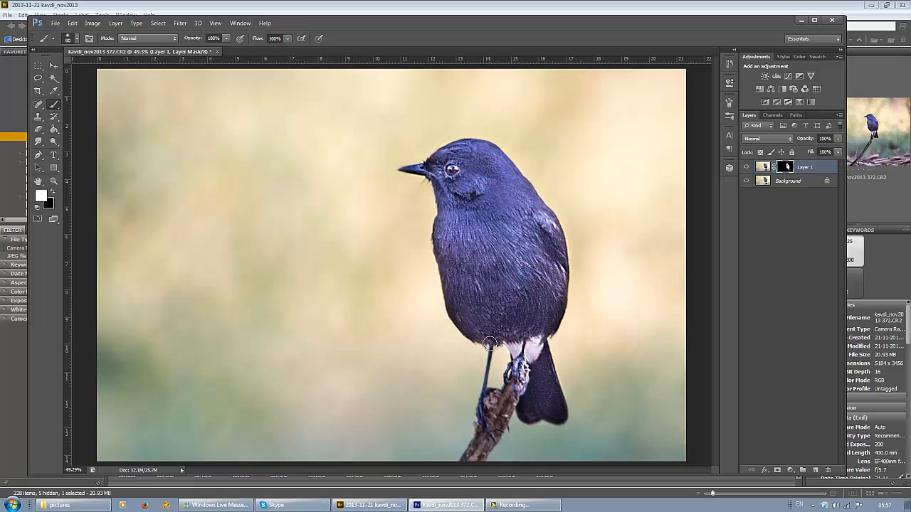
drag(491, 345, 488, 430)
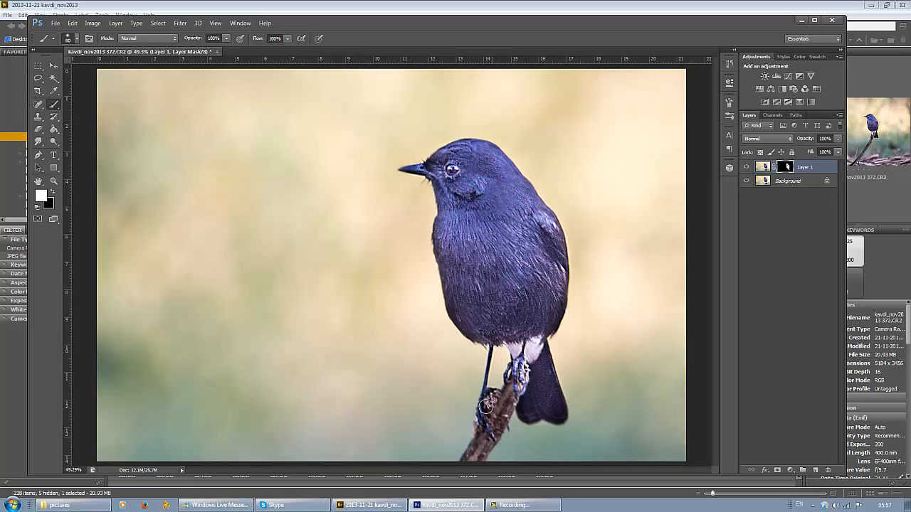
click(487, 404)
Step: Compare the photo with the sharpened layer hidden and shown
click(113, 24)
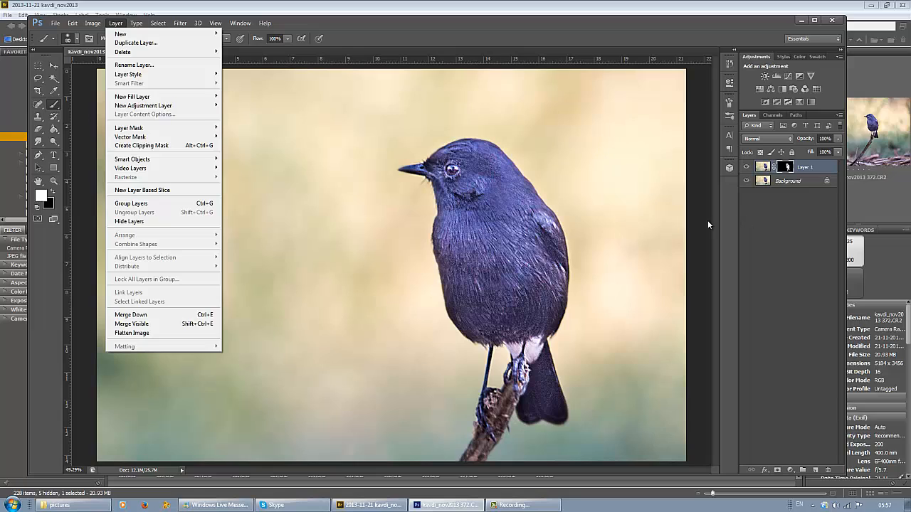
click(755, 236)
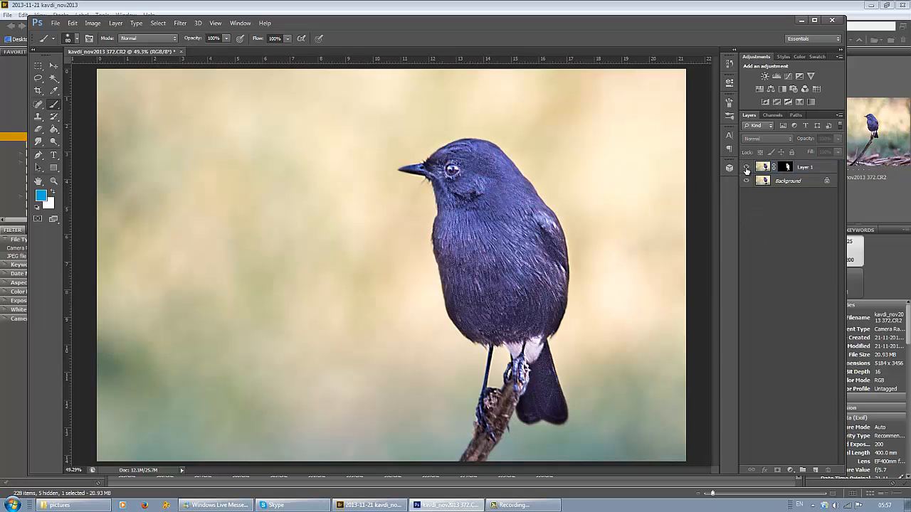
click(746, 168)
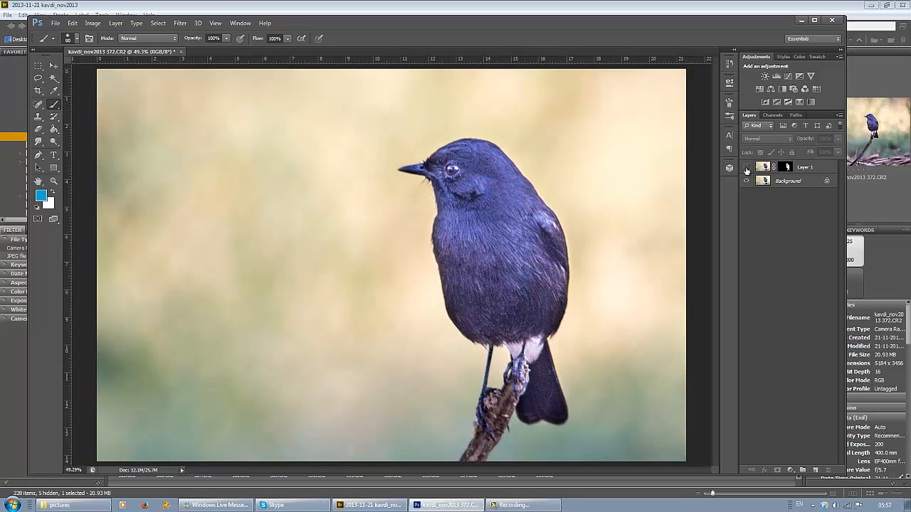
click(746, 168)
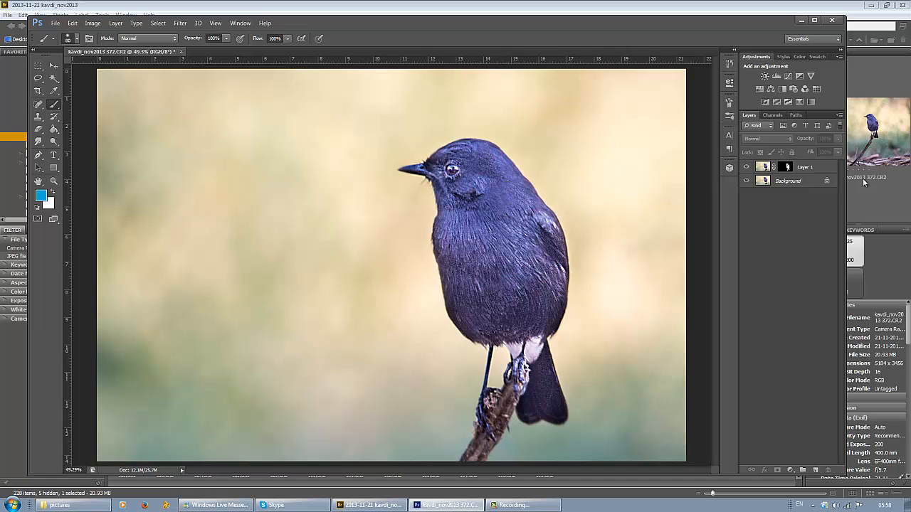
Step: Flatten the image and duplicate the resulting Background layer
click(115, 22)
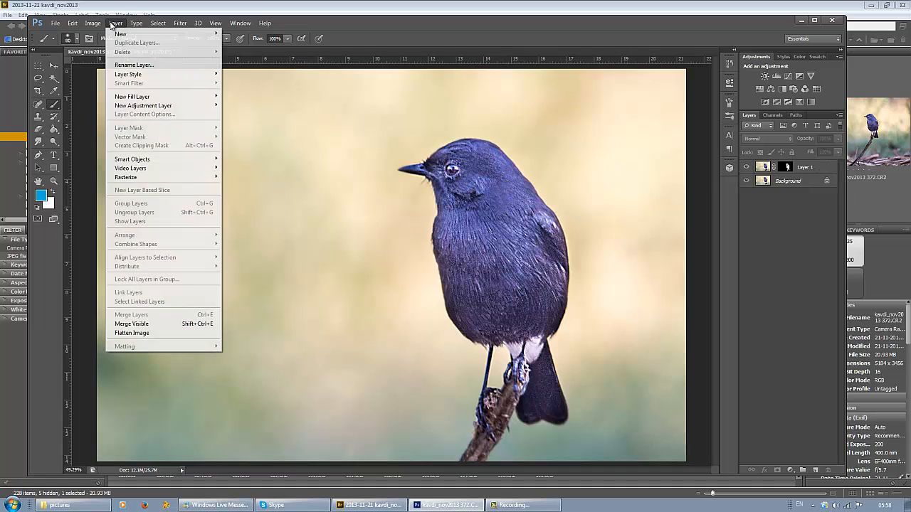
click(122, 332)
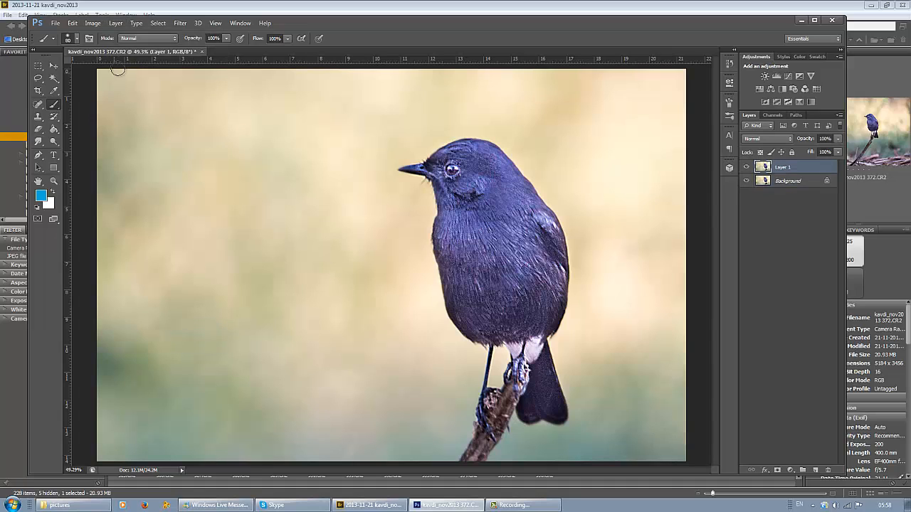
Step: Apply the Dust & Scratches noise filter to the duplicate layer with a 1-pixel radius and a threshold of 0 levels
click(180, 23)
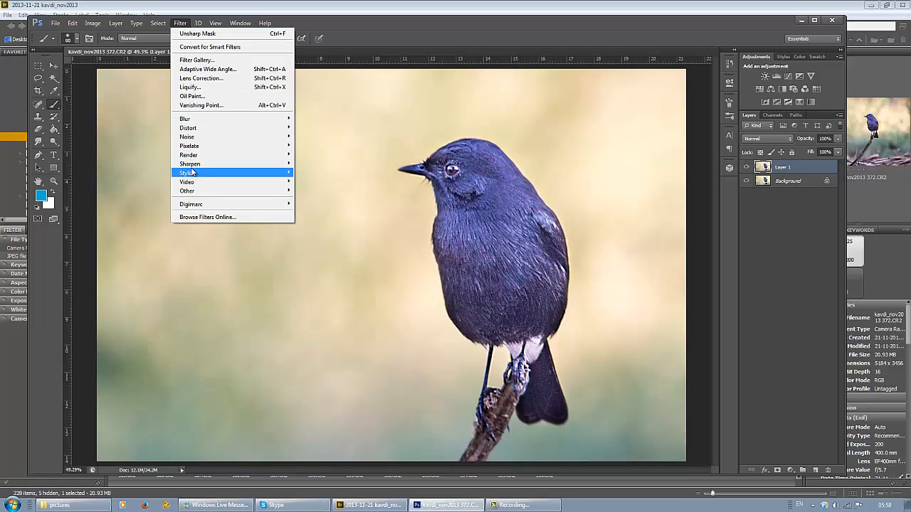
mouse_move(191, 138)
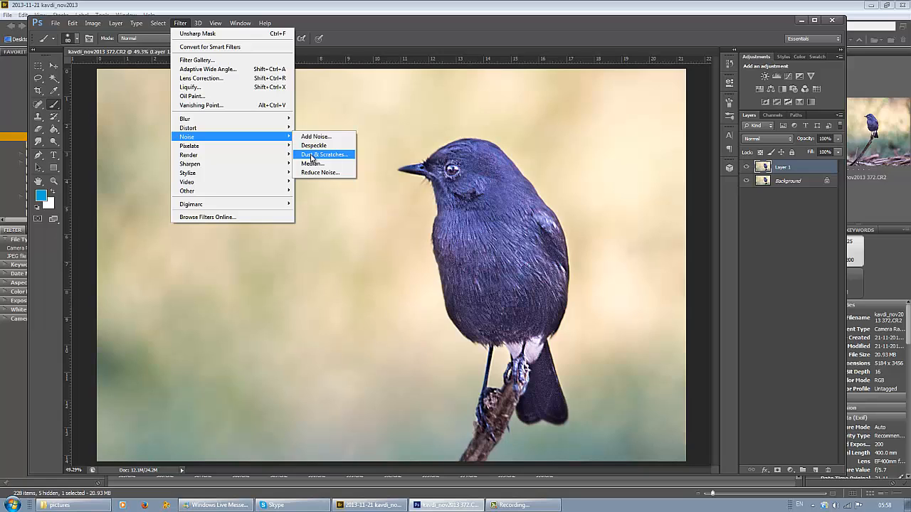
click(311, 155)
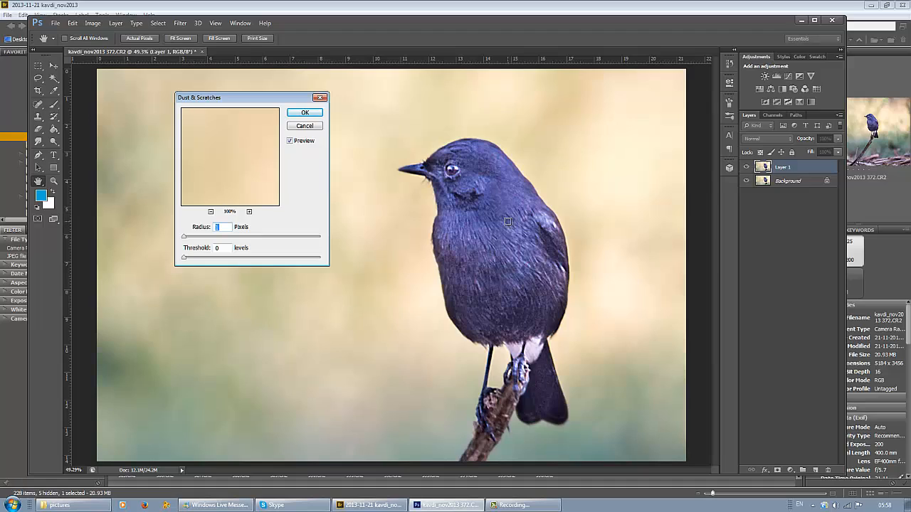
click(303, 114)
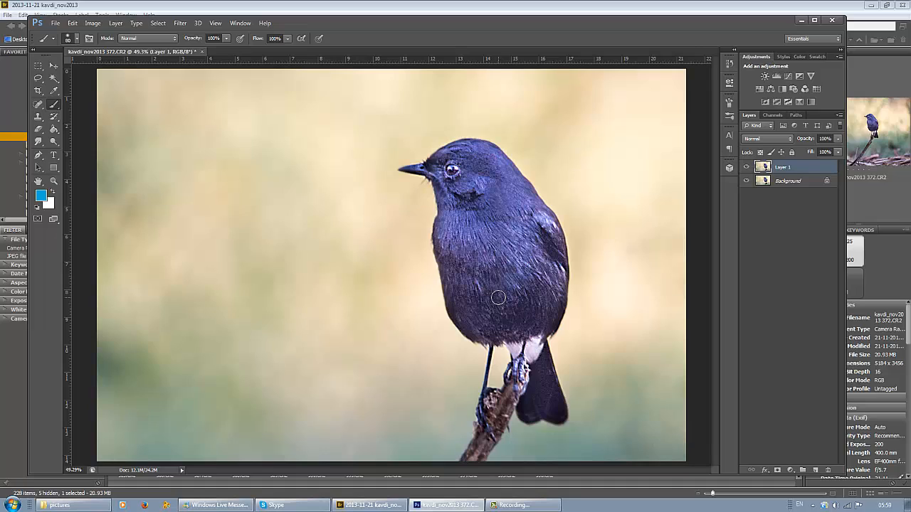
Step: Compare the photo with the noise-filtered layer hidden and shown, and flatten the image
click(746, 168)
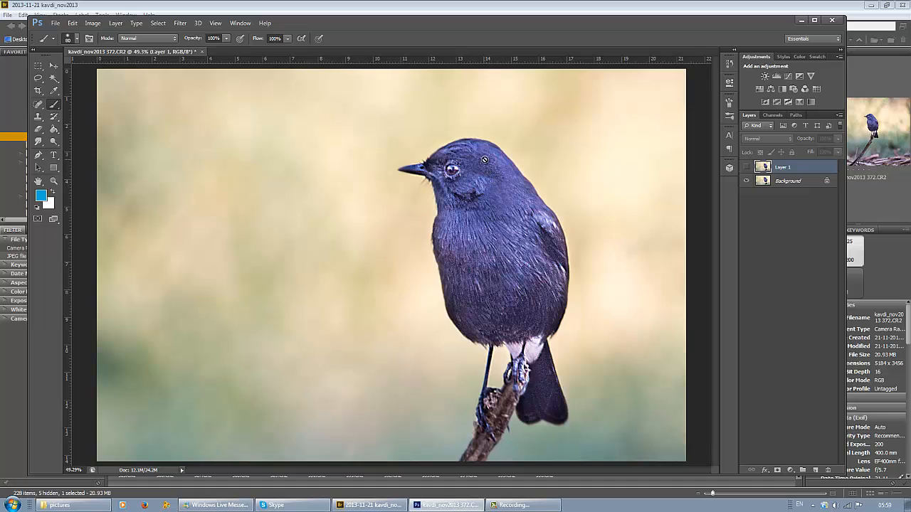
click(747, 168)
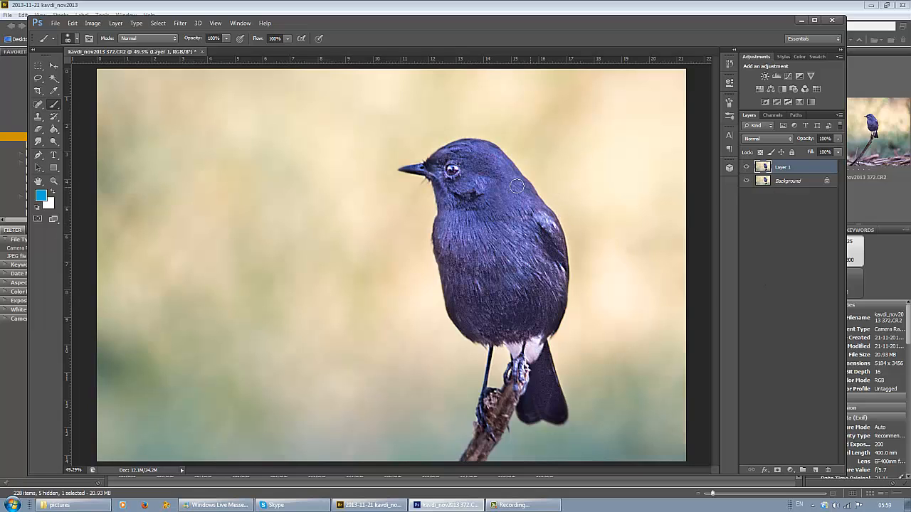
click(115, 23)
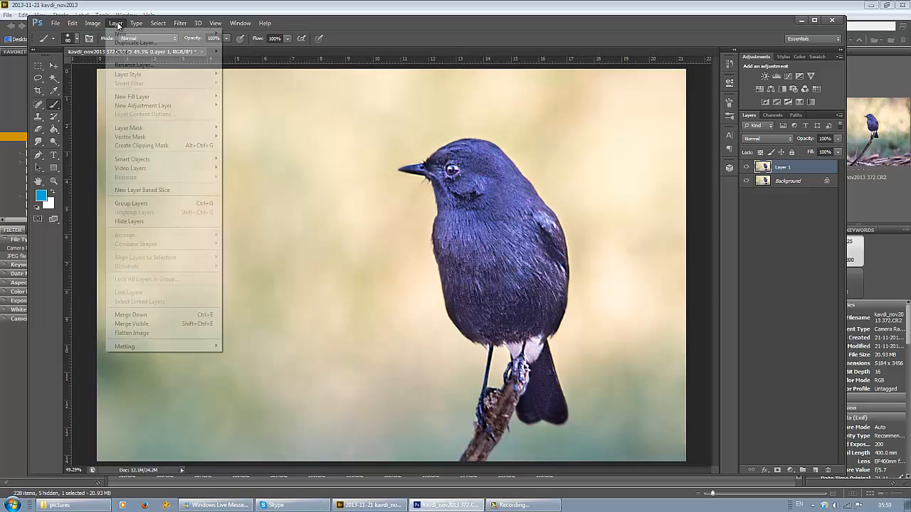
click(122, 335)
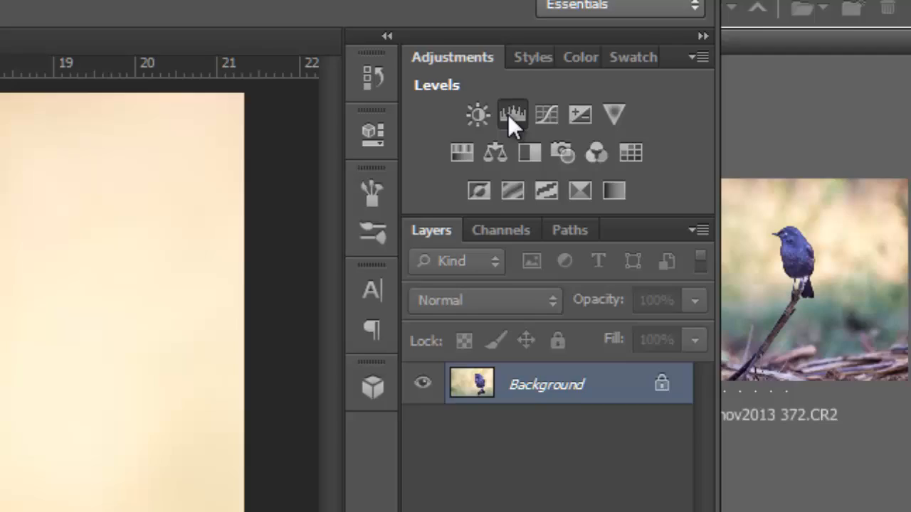
Step: Add a Levels adjustment layer and sample its black point on the dark tail and its gray and white points on the pale feathers below the belly
click(507, 114)
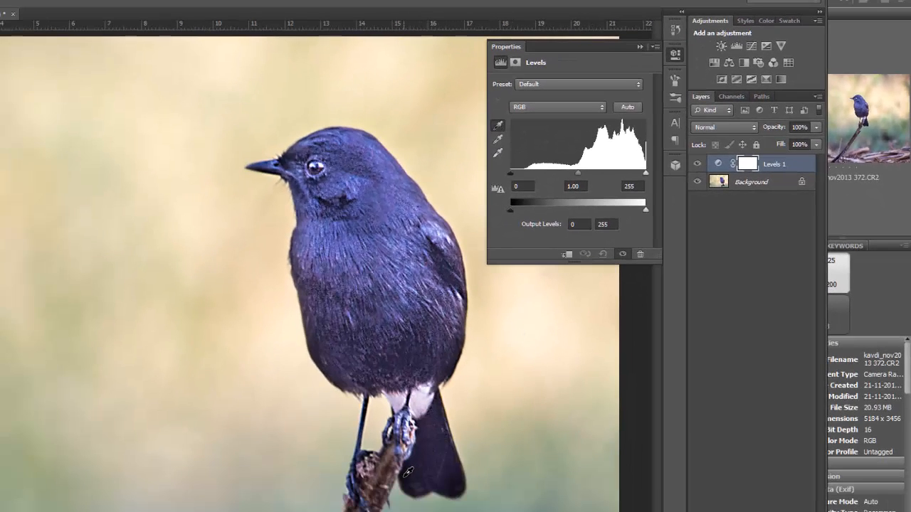
click(410, 471)
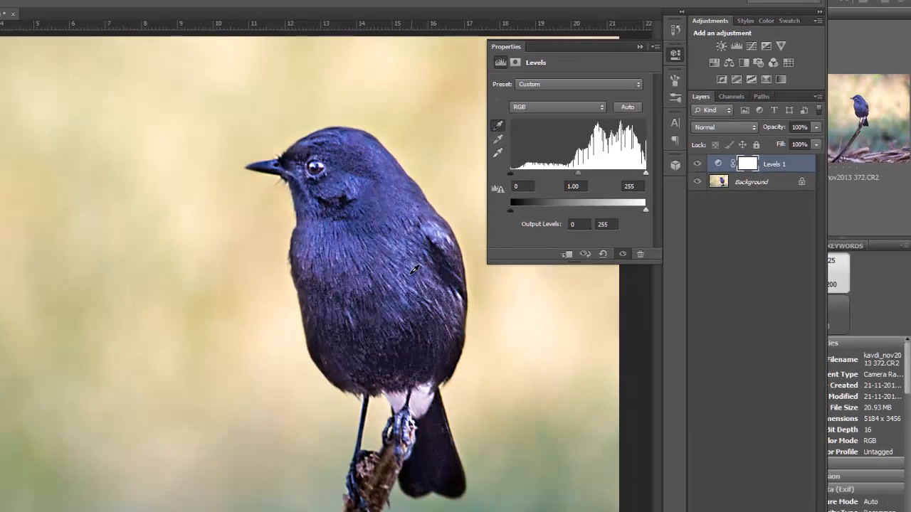
click(498, 140)
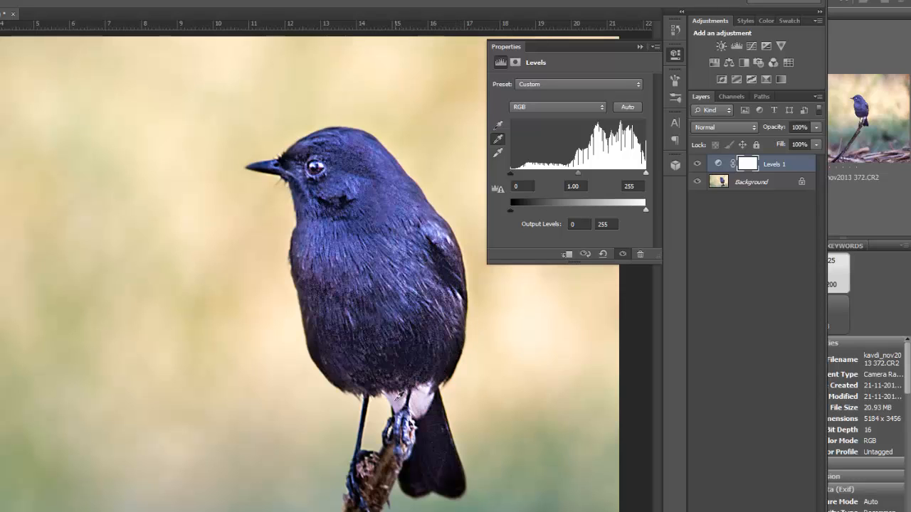
click(407, 397)
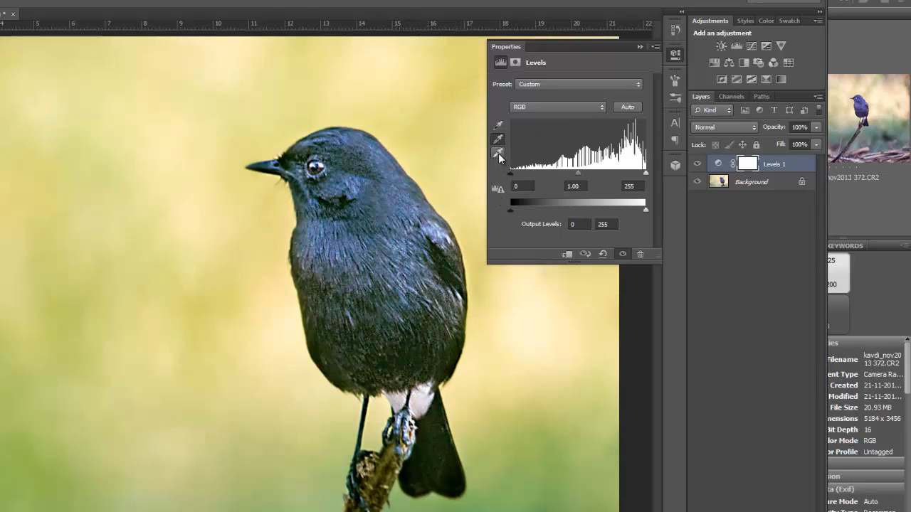
click(498, 154)
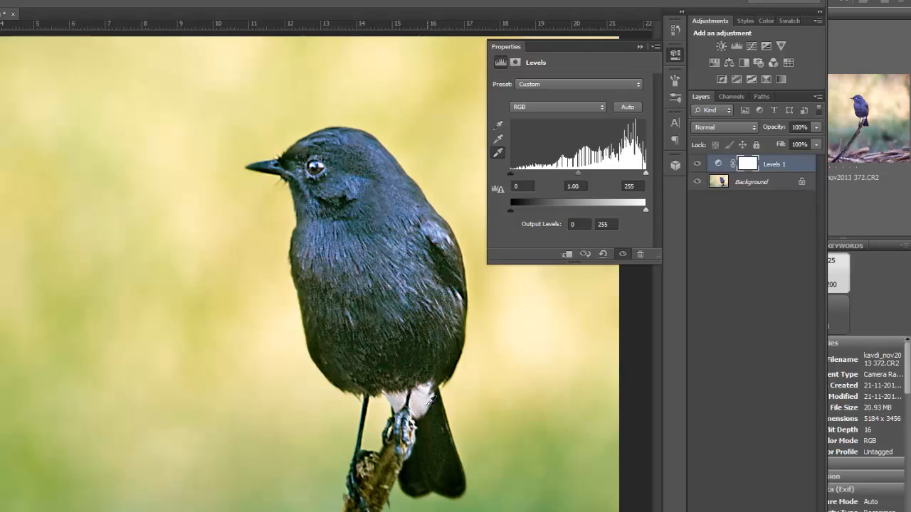
click(429, 403)
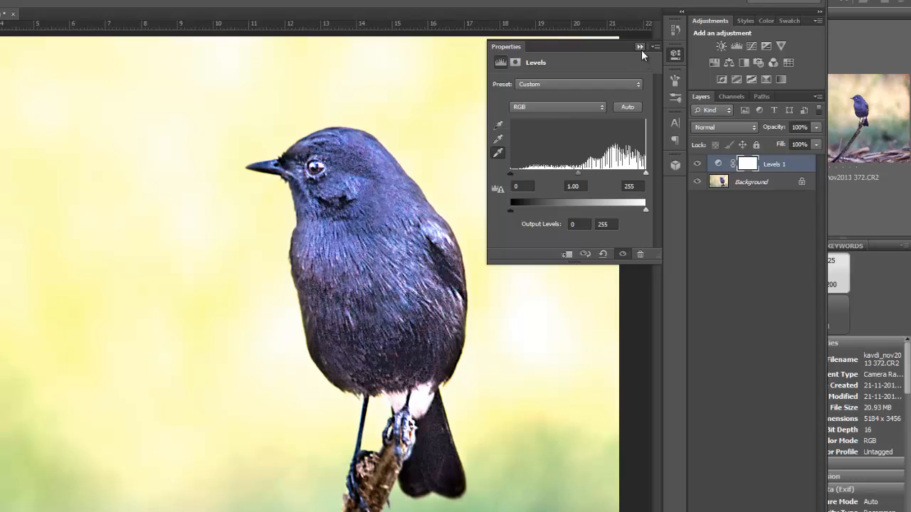
Step: Compare the photo with the Levels adjustment layer hidden and shown, and flatten the image
click(698, 164)
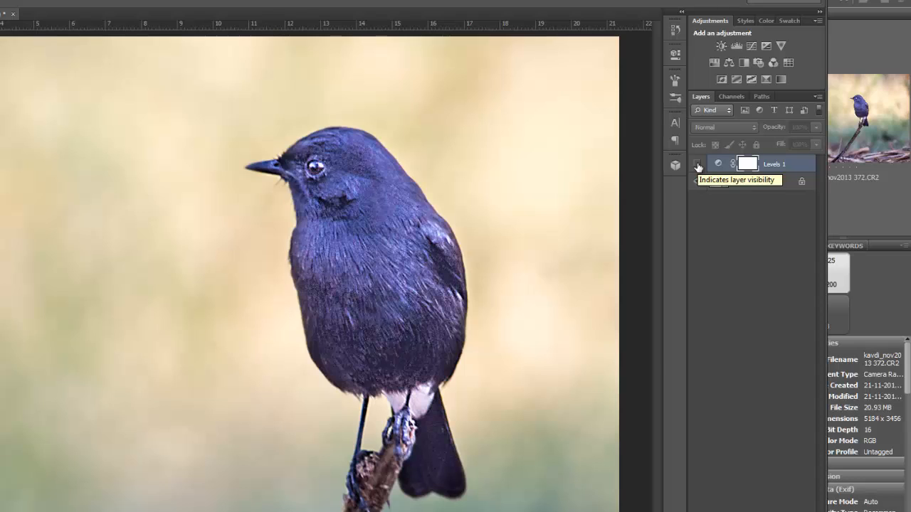
click(697, 164)
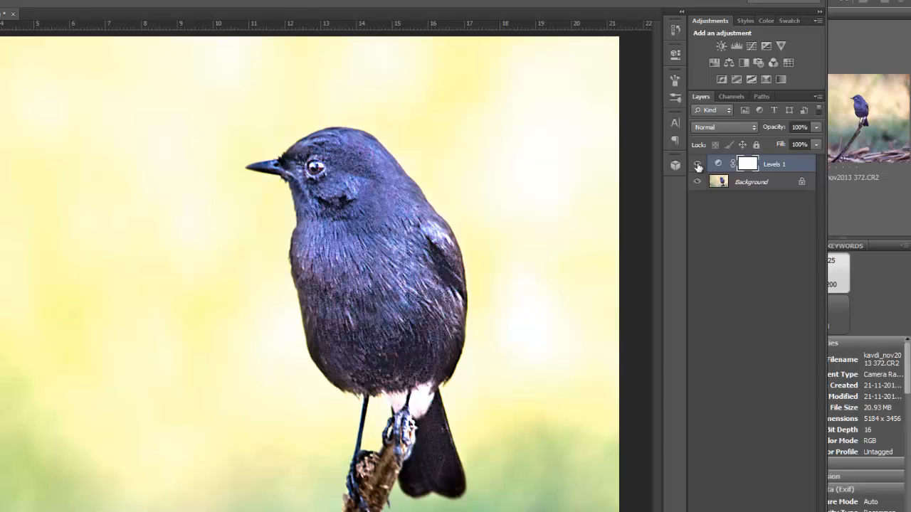
click(697, 165)
click(698, 164)
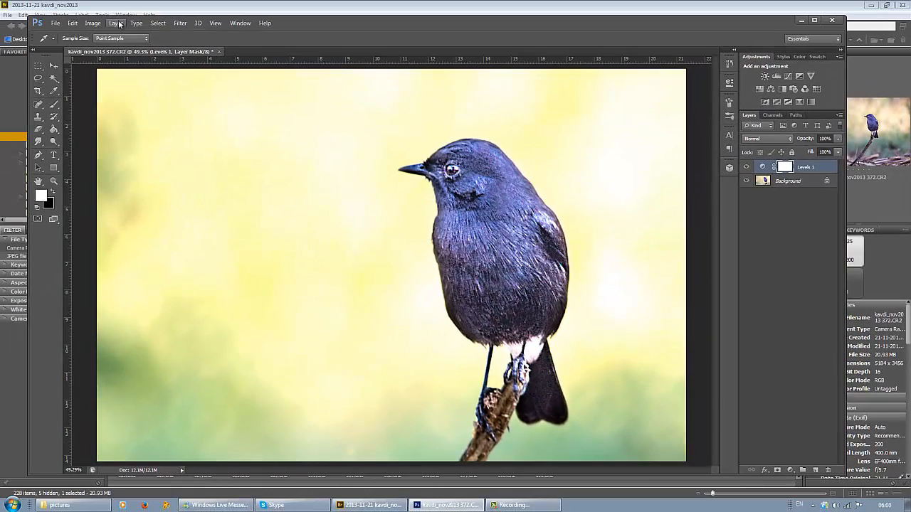
click(118, 24)
click(135, 385)
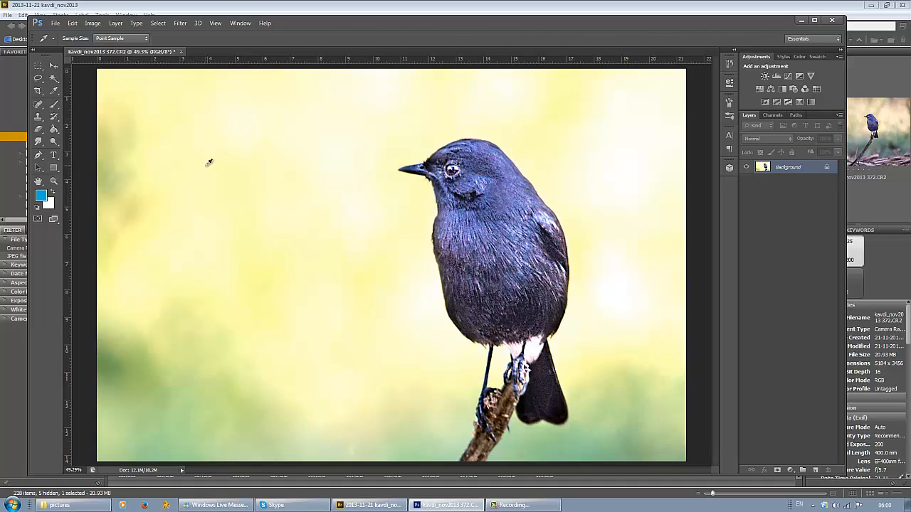
Step: Resize the image to a width of 800 pixels with constrained proportions and view it at actual pixels
click(94, 24)
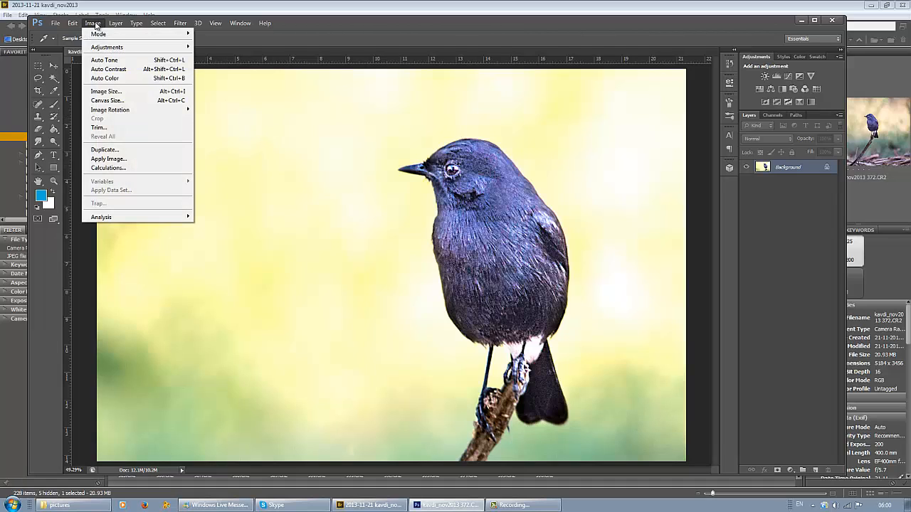
click(110, 93)
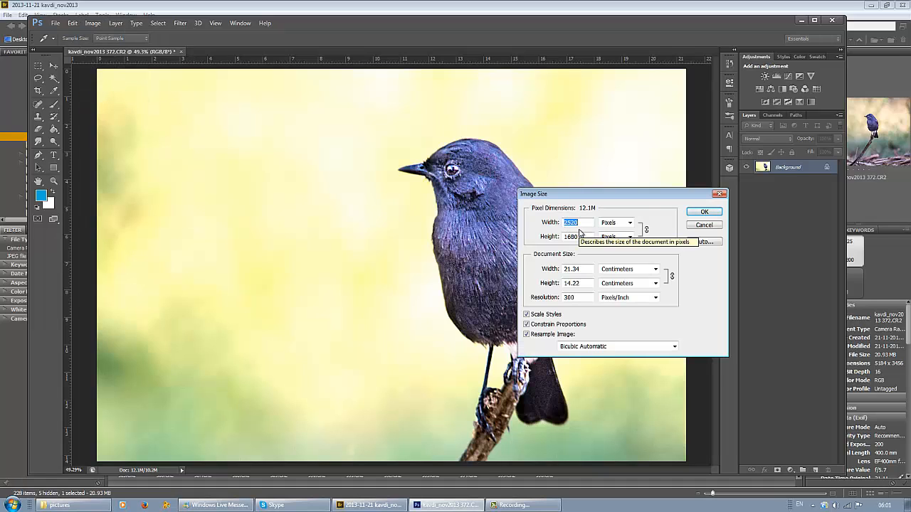
text(800)
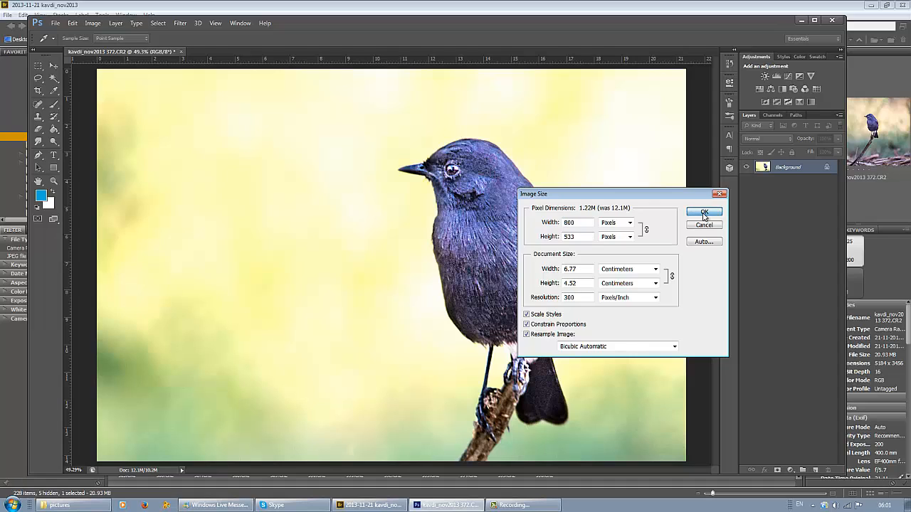
click(704, 211)
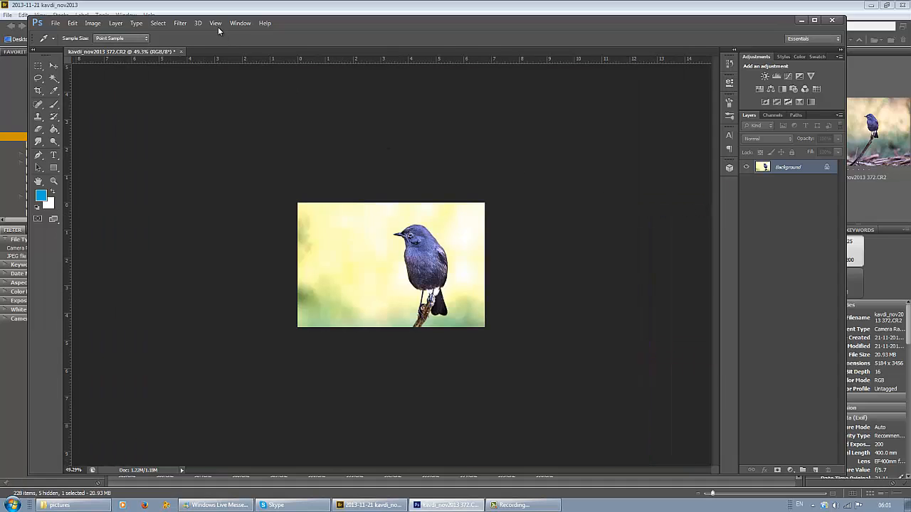
click(215, 23)
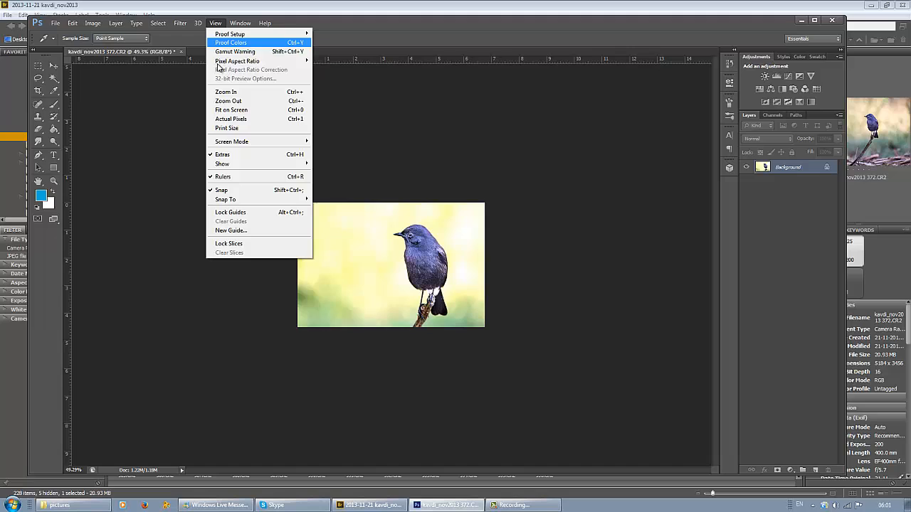
click(235, 118)
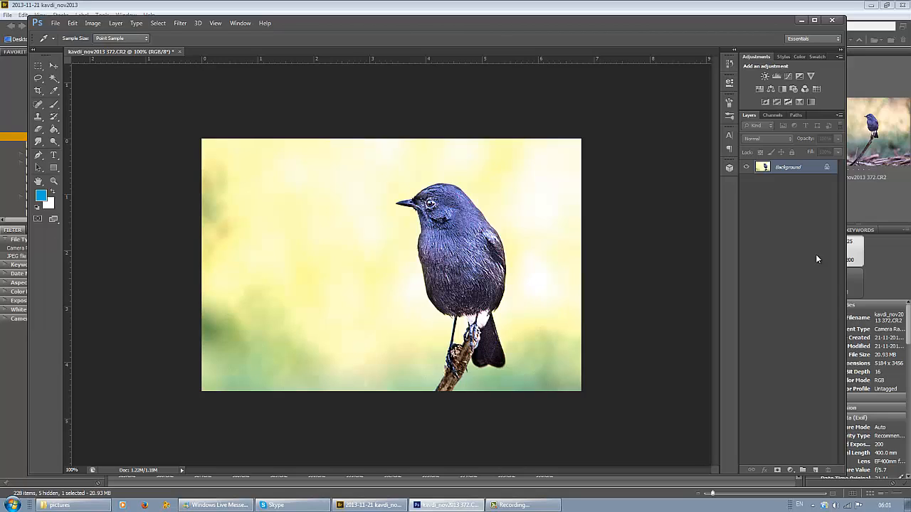
Step: Switch to Bridge and open the raw file kavdi_nov2013 372.CR2 in Camera Raw
click(801, 21)
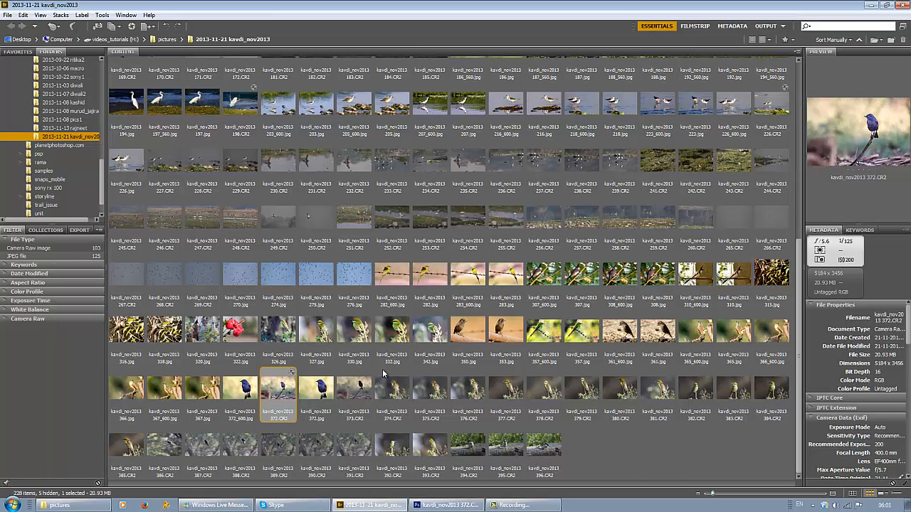
right_click(269, 391)
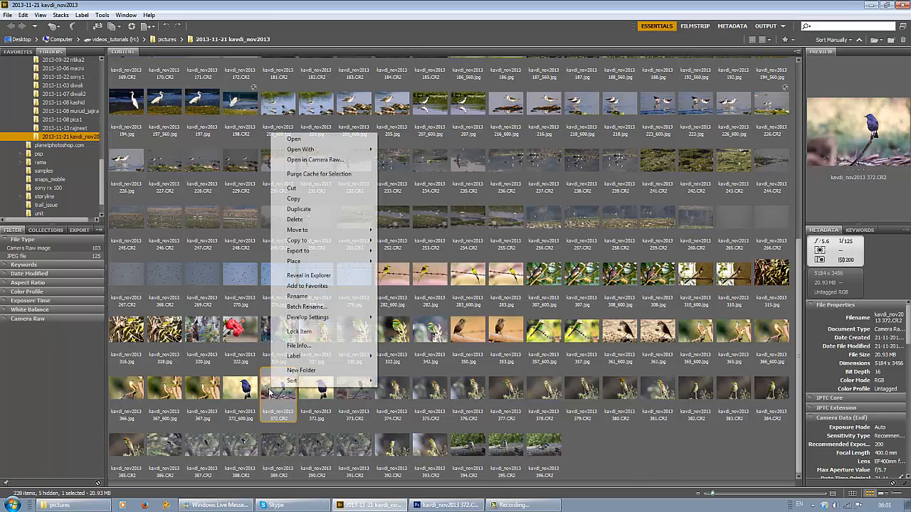
click(316, 160)
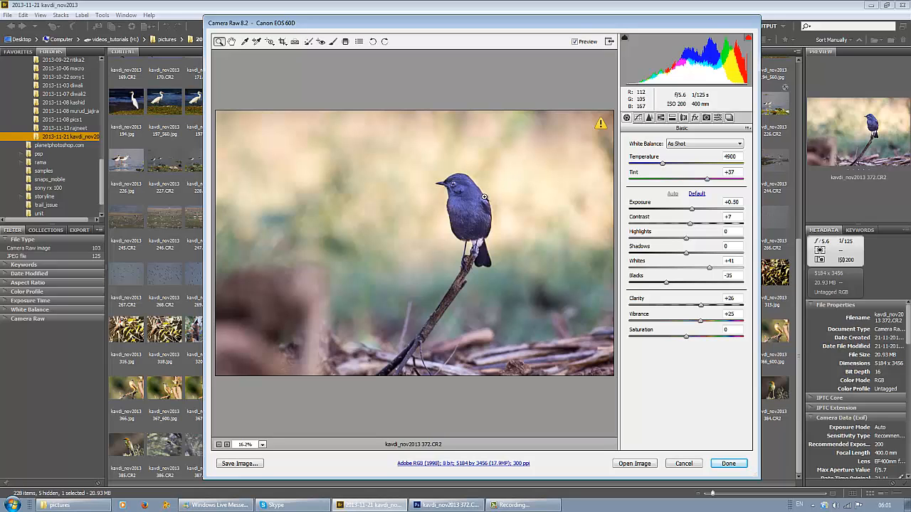
Step: Reset the raw photo by clearing all adjustment brush edits and zeroing exposure, contrast, whites and blacks, and switch back to Photoshop
click(333, 42)
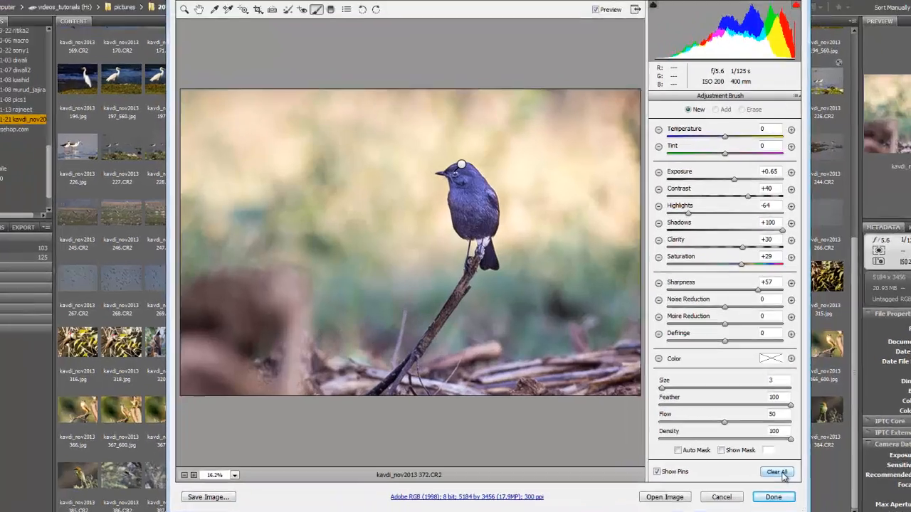
click(780, 474)
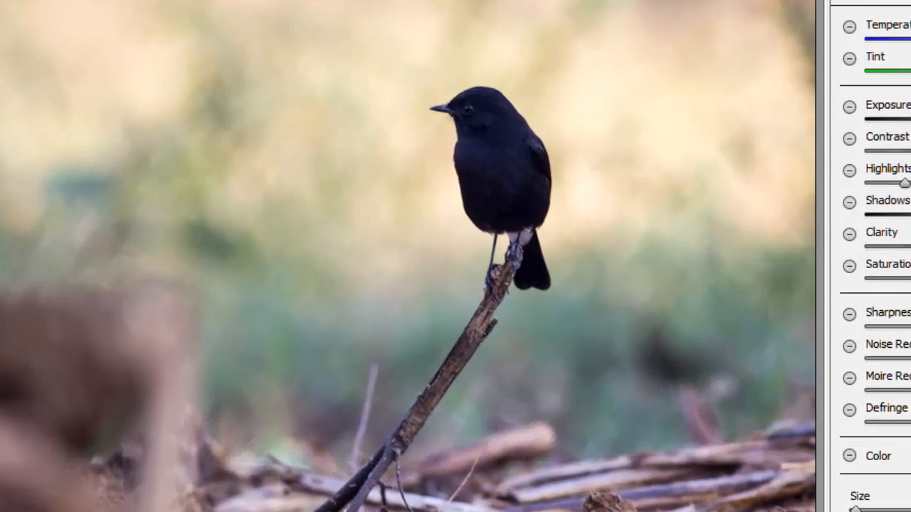
key(h)
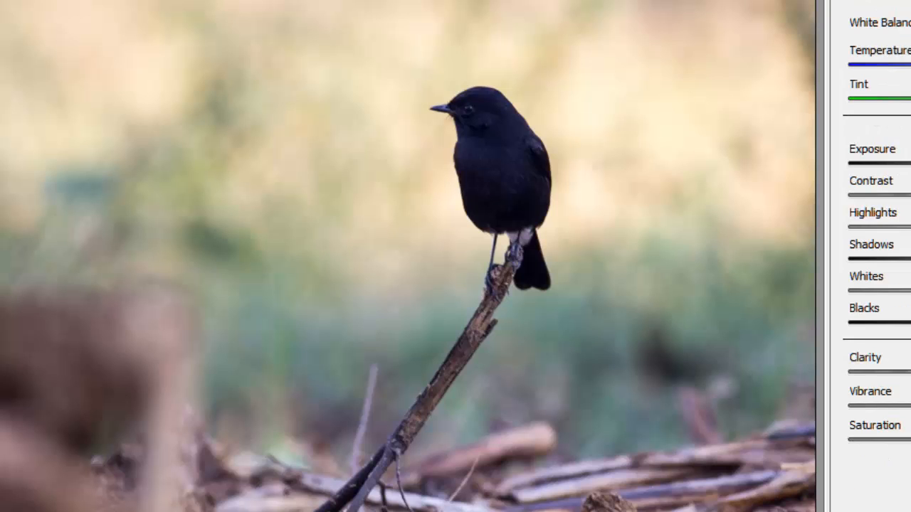
key(p)
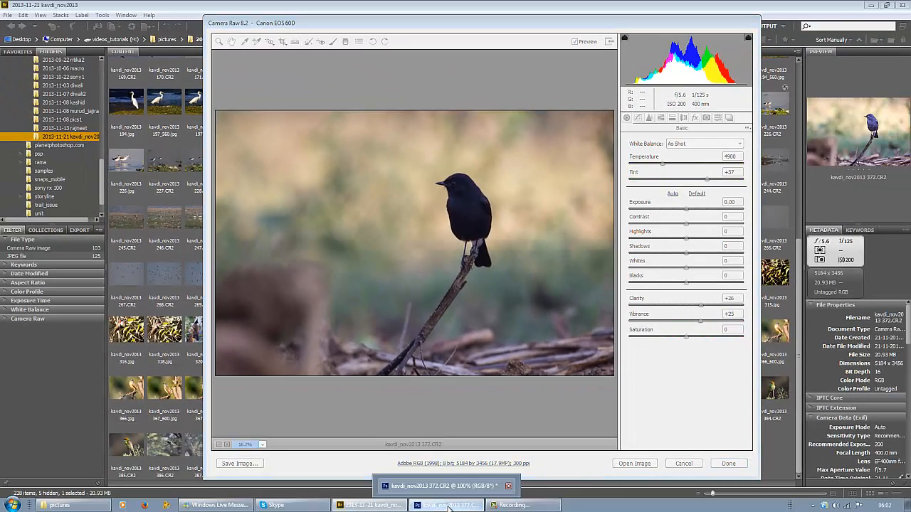
click(449, 508)
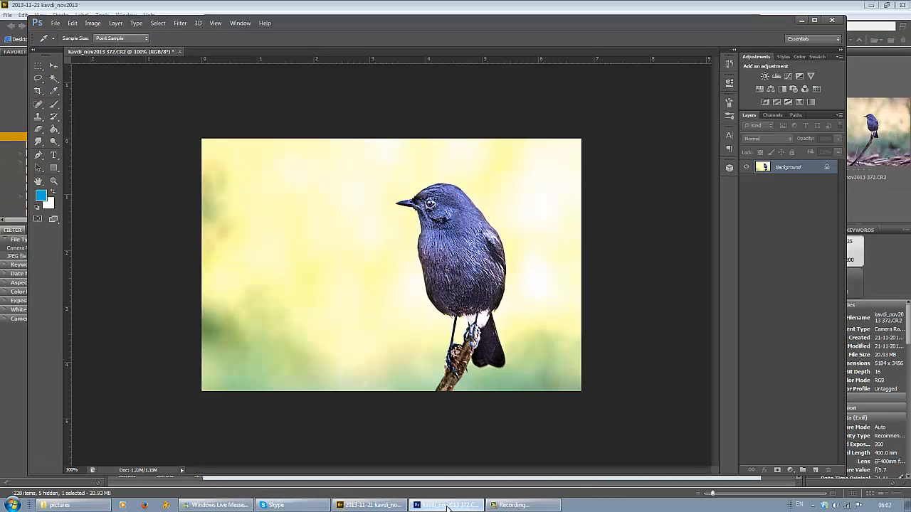